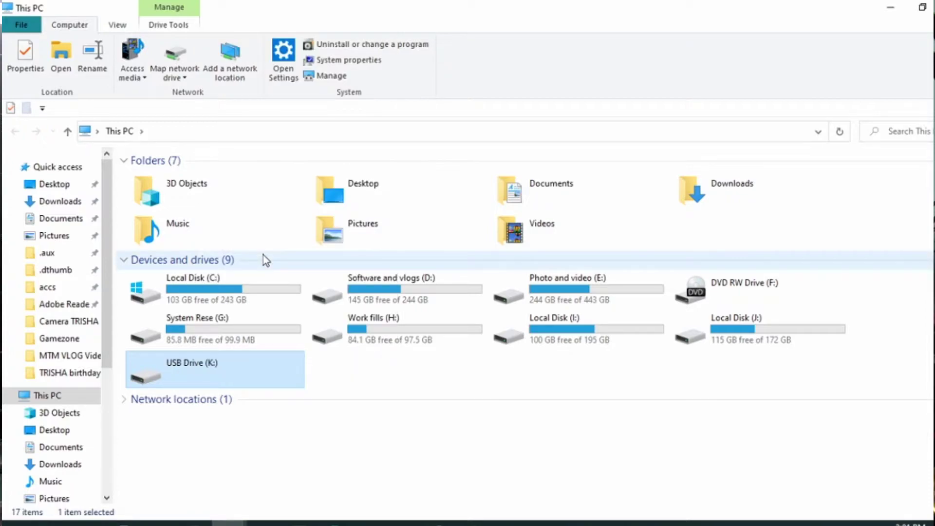
# Step: Try to quick-format USB Drive (K:) with the restored device defaults, FAT32 and default allocation size, and close the format dialog
pyautogui.moveTo(155, 203); pyautogui.dragTo(422, 99)
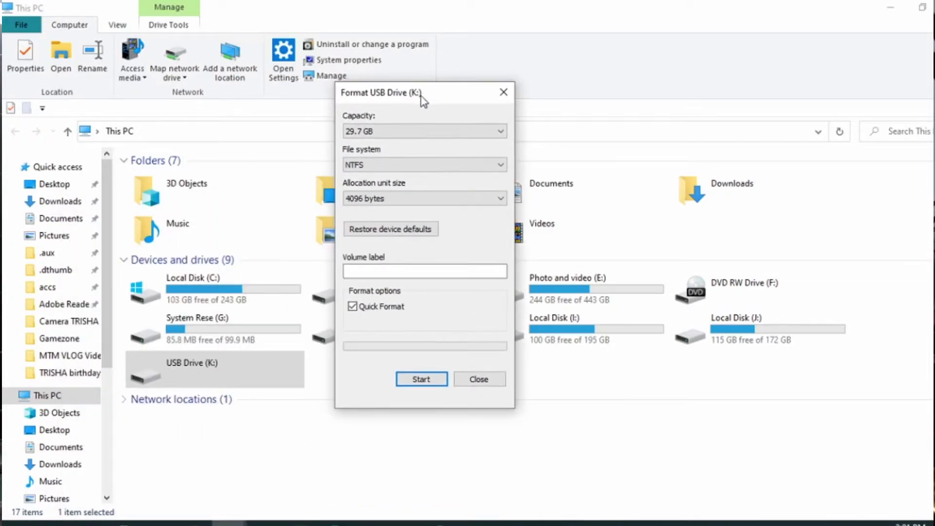
pyautogui.click(373, 165)
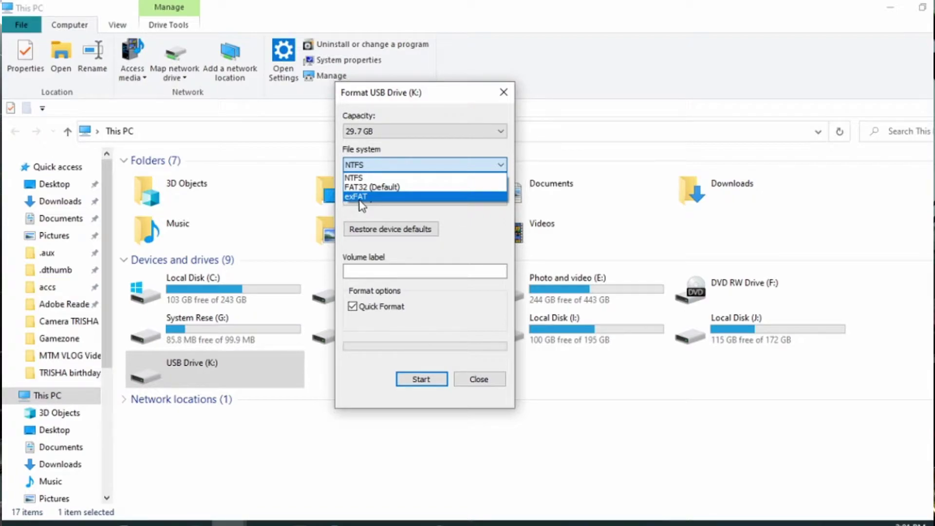
pyautogui.click(444, 223)
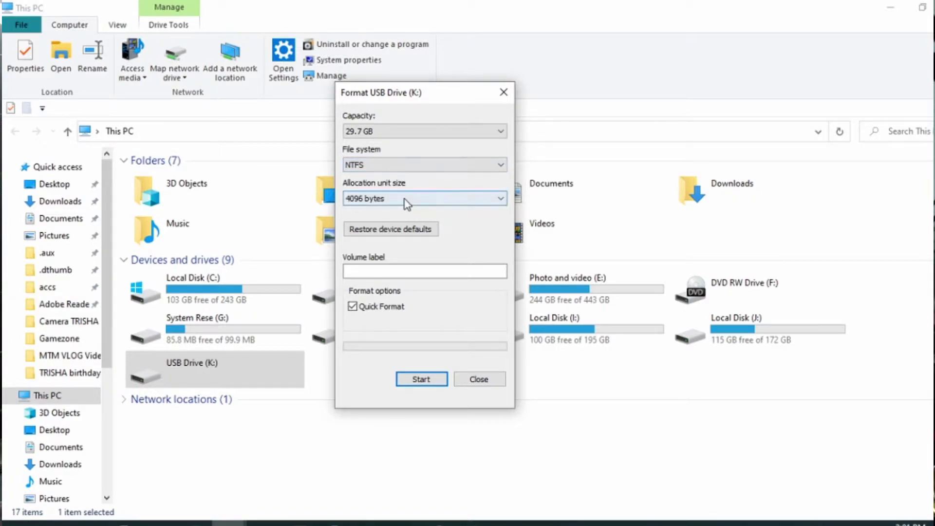
pyautogui.click(388, 230)
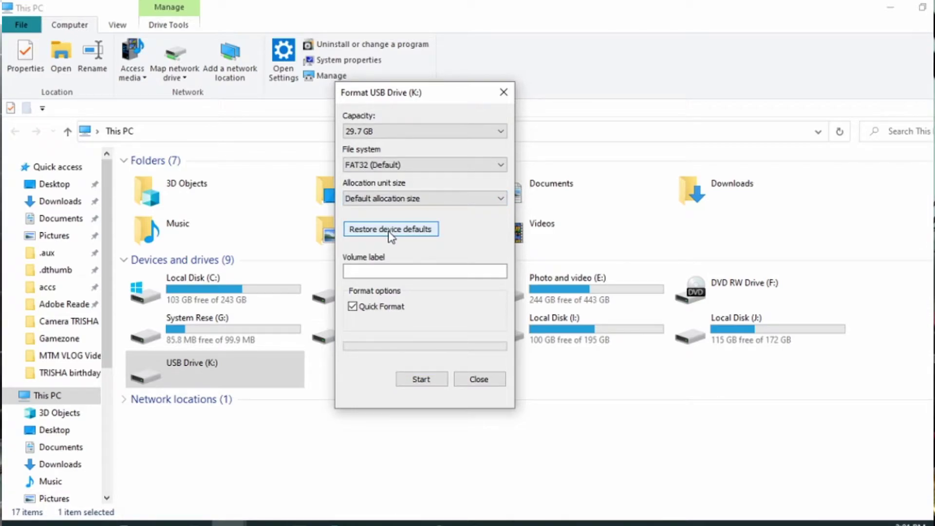
pyautogui.click(422, 379)
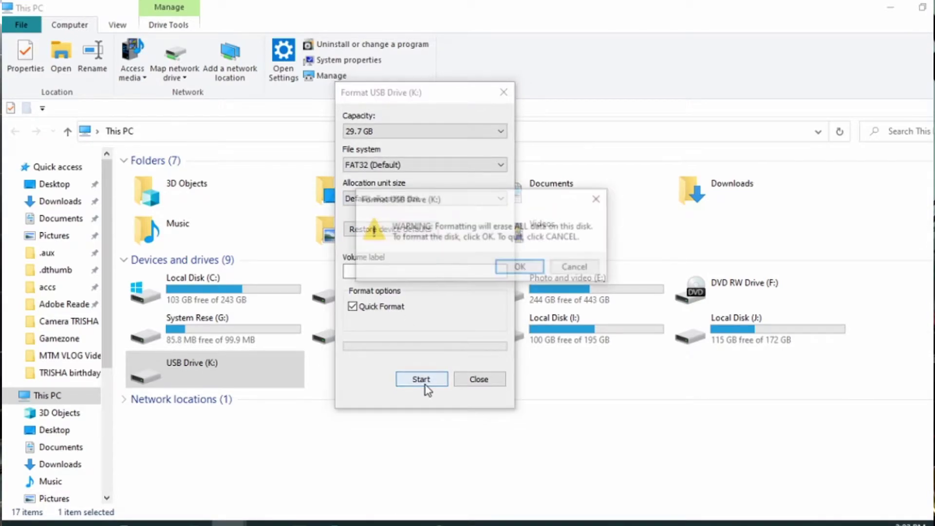
pyautogui.click(520, 268)
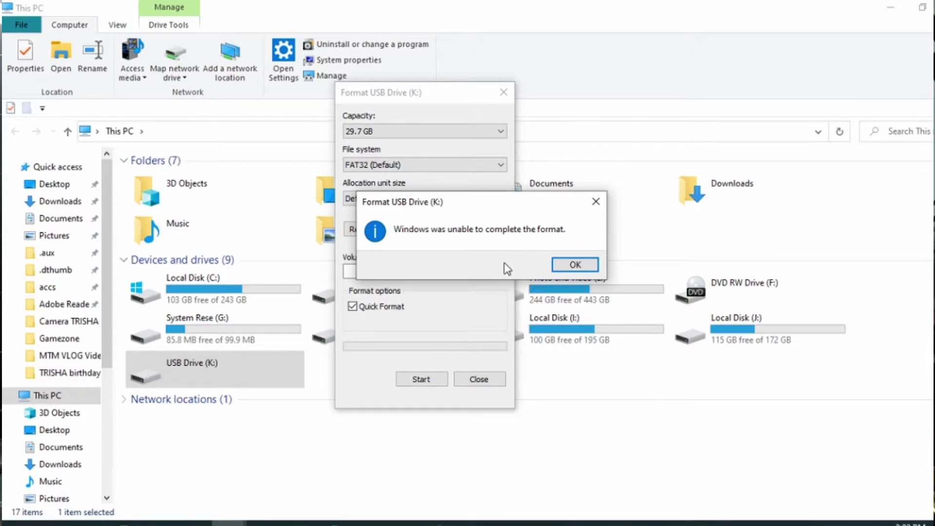
pyautogui.click(570, 267)
pyautogui.click(503, 92)
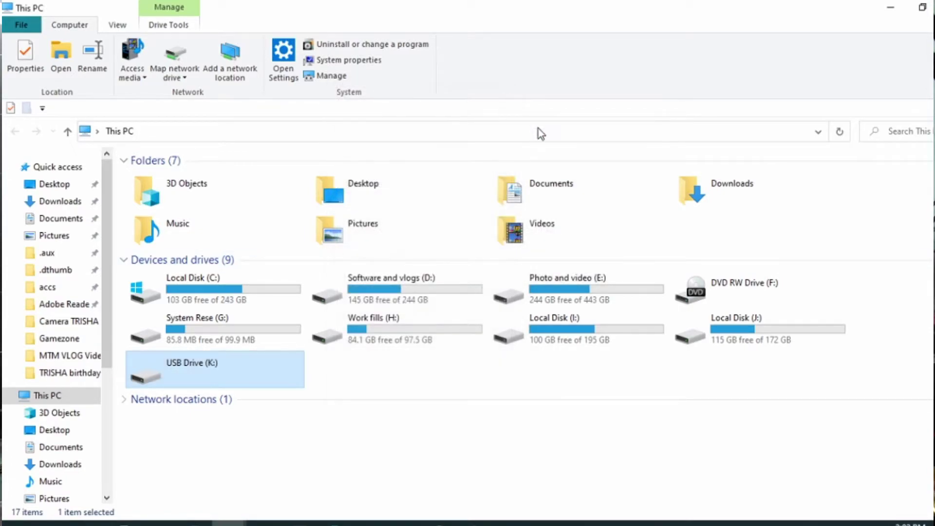
# Step: Run a file system error check on USB Drive (K:) from its properties
pyautogui.rightClick(198, 367)
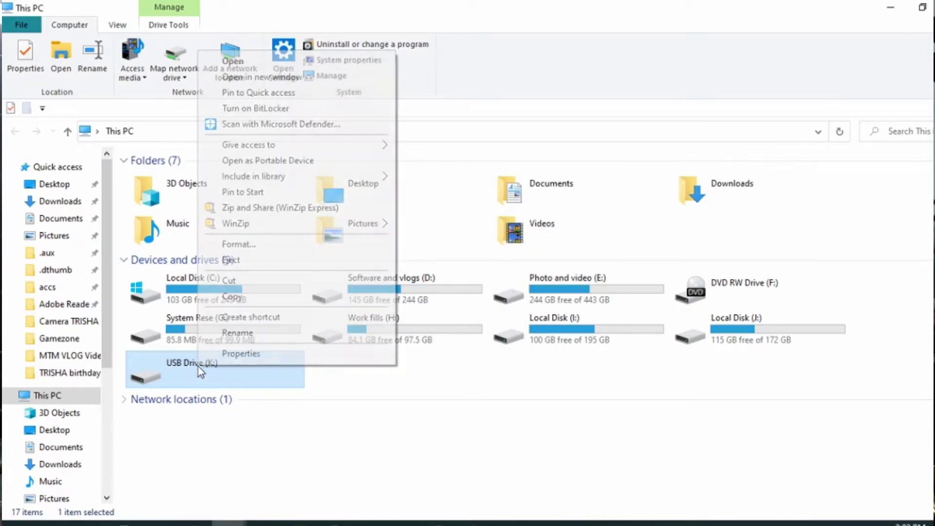
pyautogui.click(240, 353)
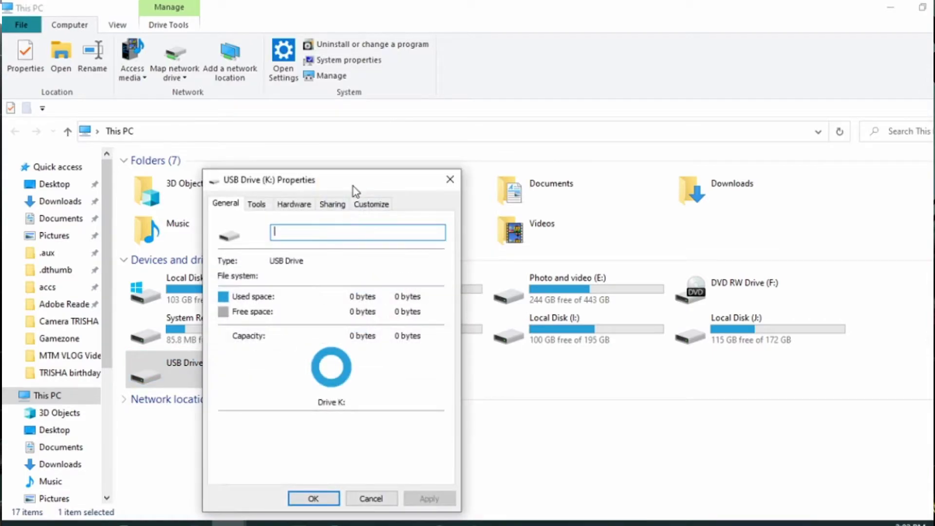
pyautogui.moveTo(353, 186); pyautogui.dragTo(496, 82)
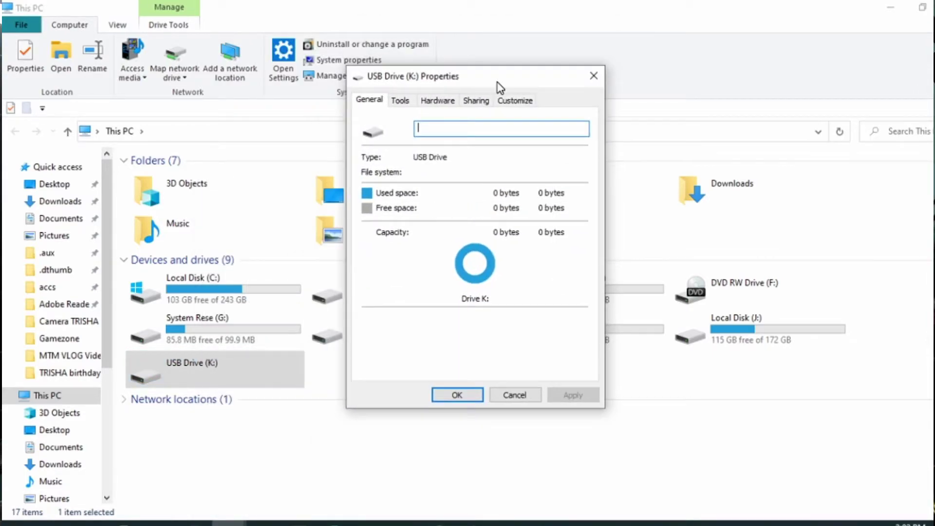
pyautogui.click(399, 100)
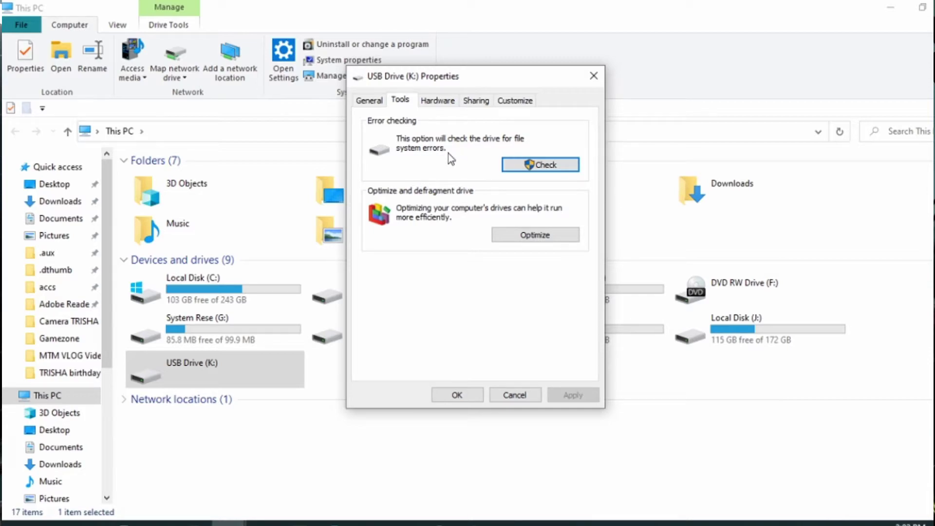
pyautogui.click(527, 167)
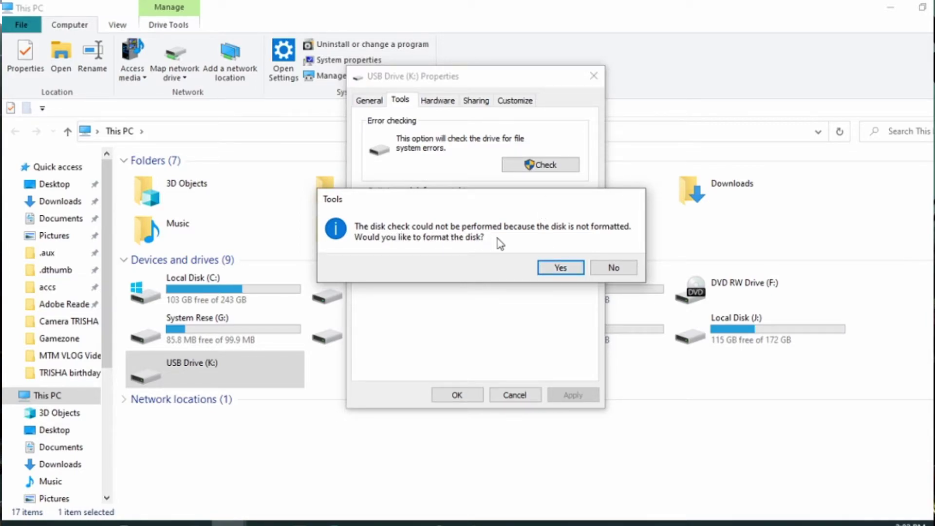
# Step: Accept the offer to format the disk, try a quick NTFS format with 4096-byte allocation units, and close the drive's dialogs
pyautogui.click(556, 269)
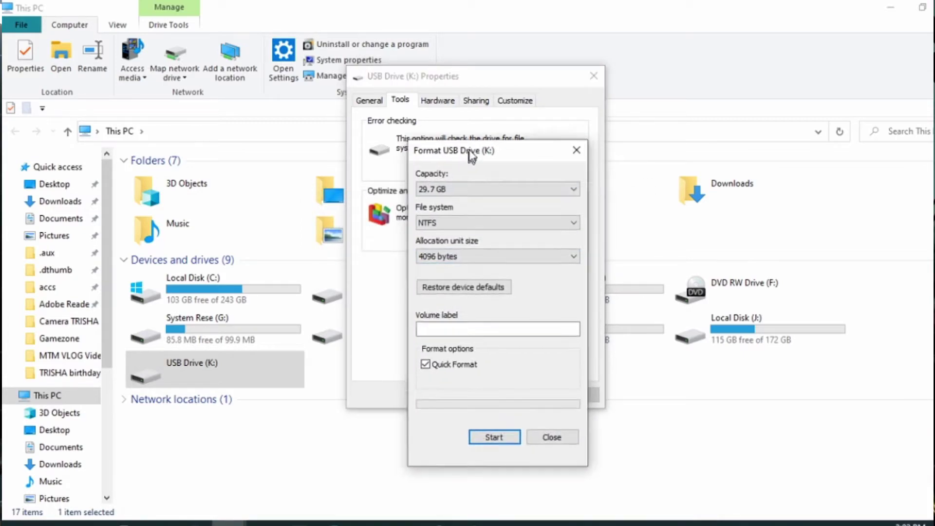
pyautogui.moveTo(469, 156); pyautogui.dragTo(485, 74)
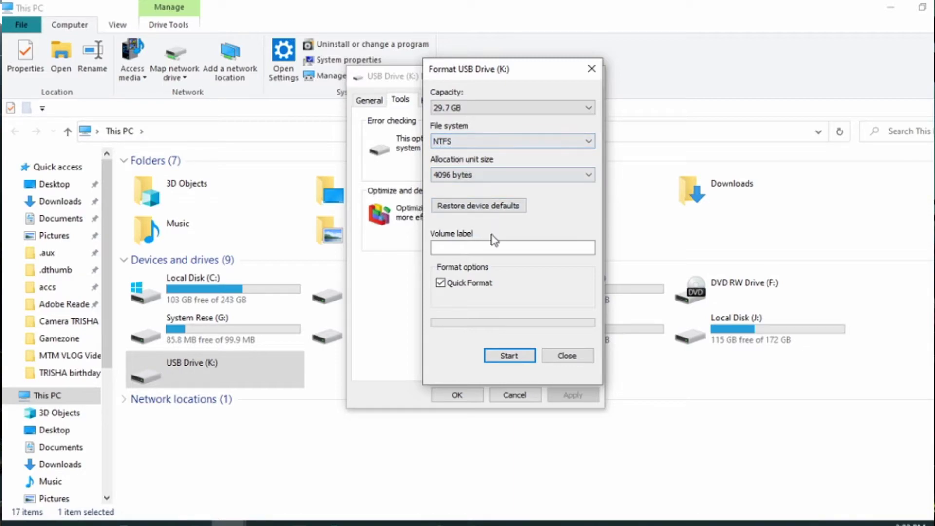
pyautogui.click(516, 359)
pyautogui.click(526, 271)
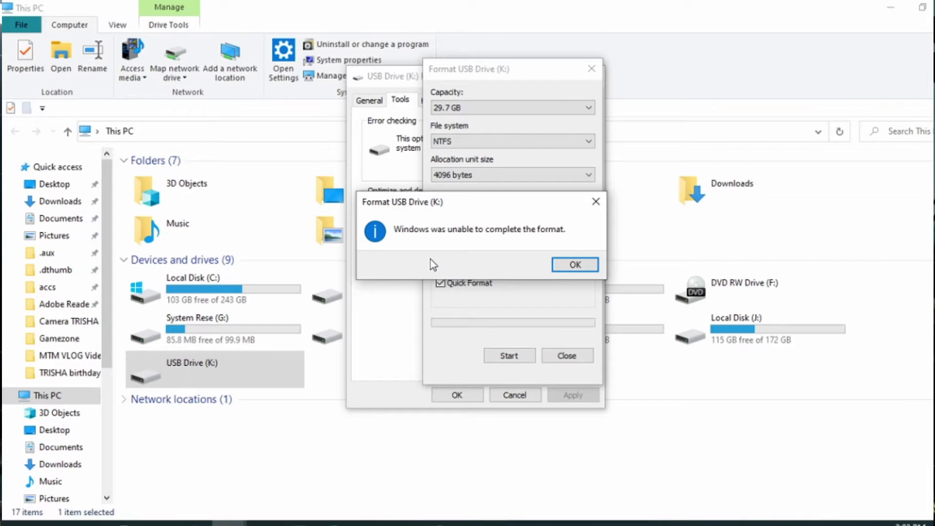
pyautogui.click(560, 266)
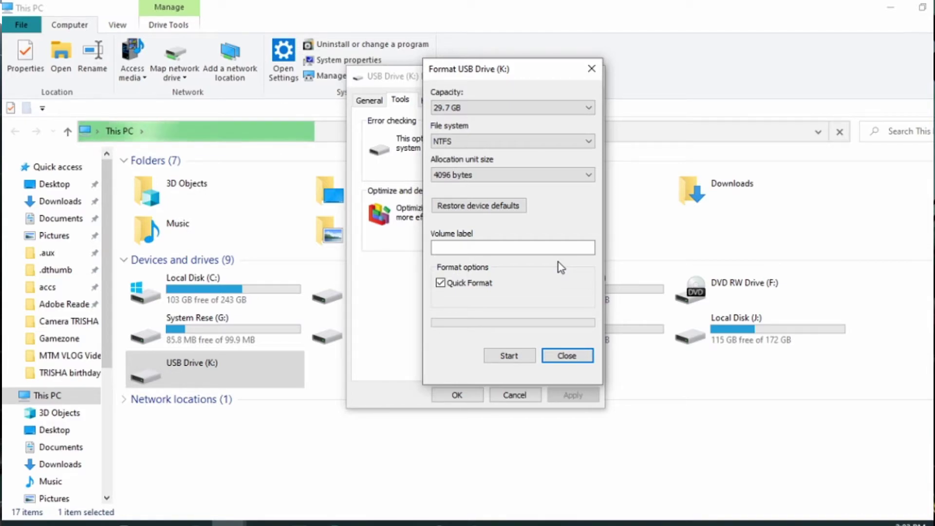
pyautogui.click(574, 354)
pyautogui.click(594, 76)
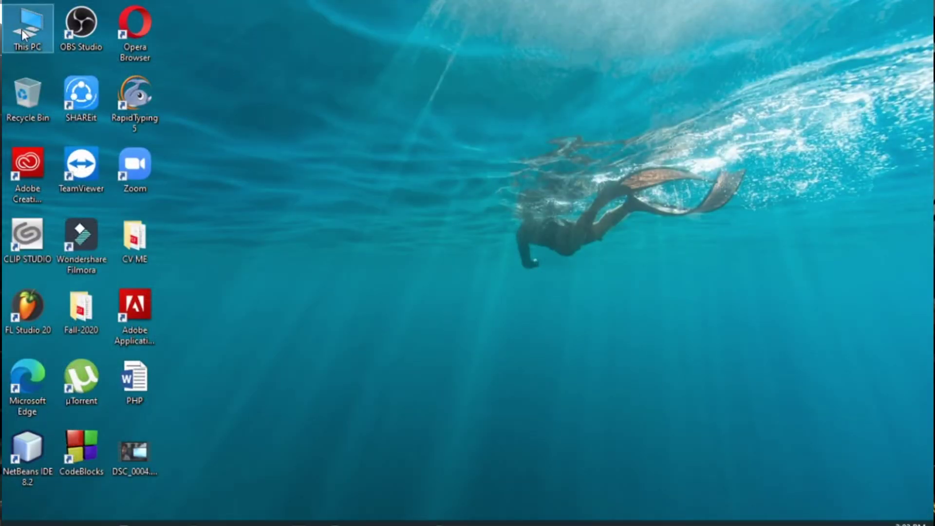
# Step: Open Computer Management for This PC and display Disk Management
pyautogui.rightClick(23, 33)
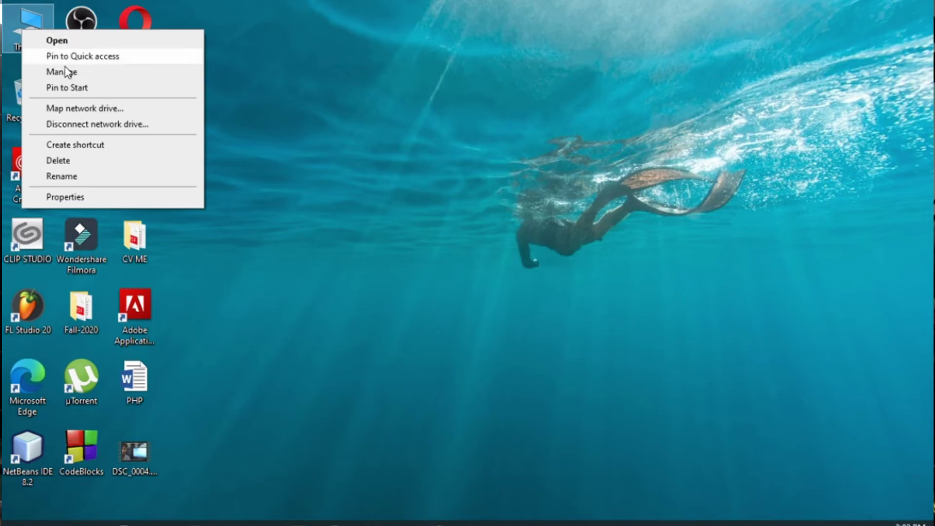
pyautogui.click(63, 76)
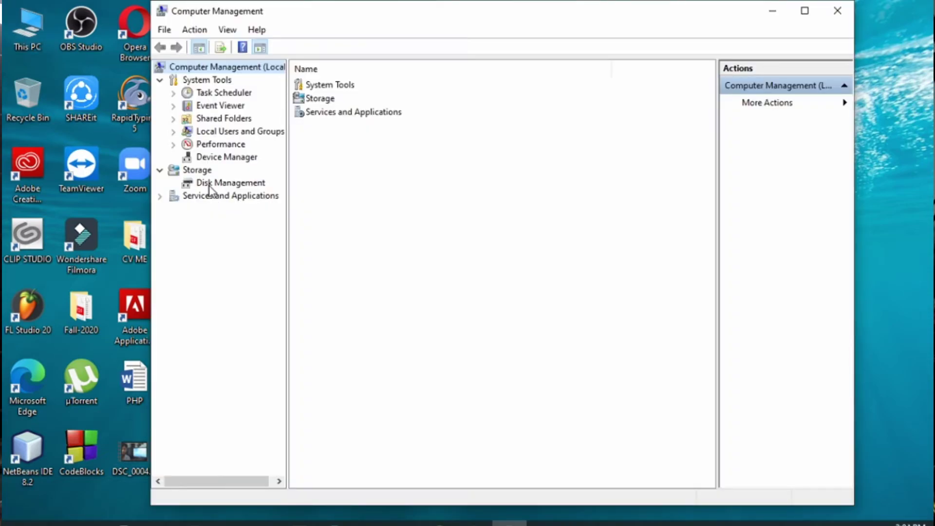
pyautogui.click(210, 183)
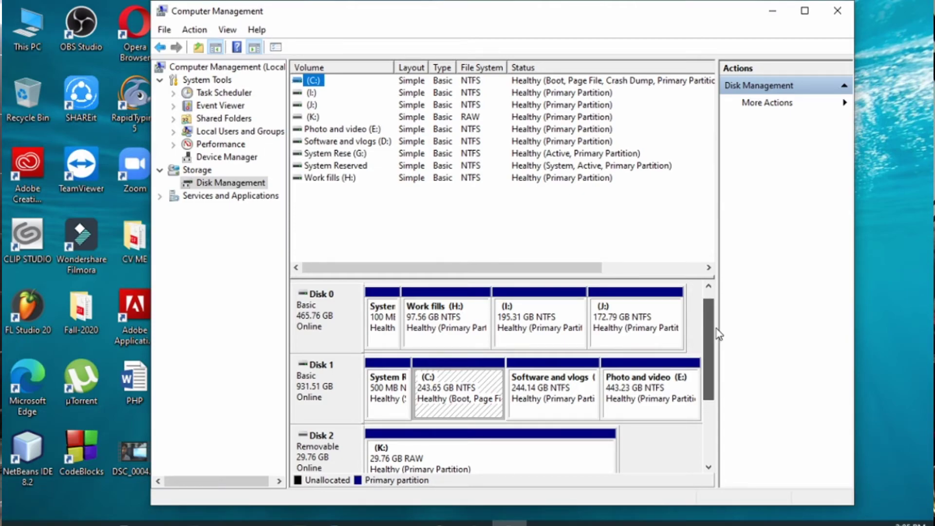
# Step: Try to quick-format the K: partition on Disk 2 as FAT32 with default allocation size and the label New Volume
pyautogui.moveTo(715, 329); pyautogui.dragTo(714, 328)
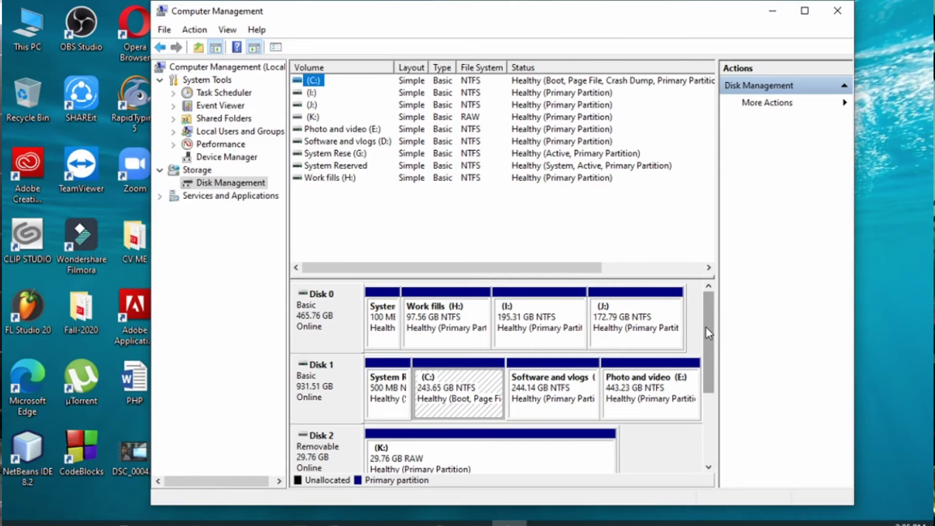
pyautogui.moveTo(706, 326); pyautogui.dragTo(702, 366)
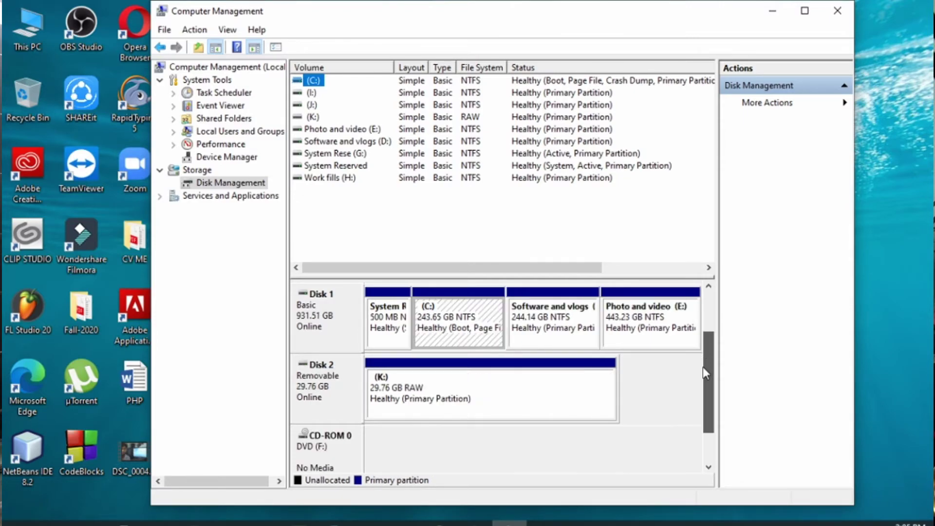
pyautogui.click(411, 391)
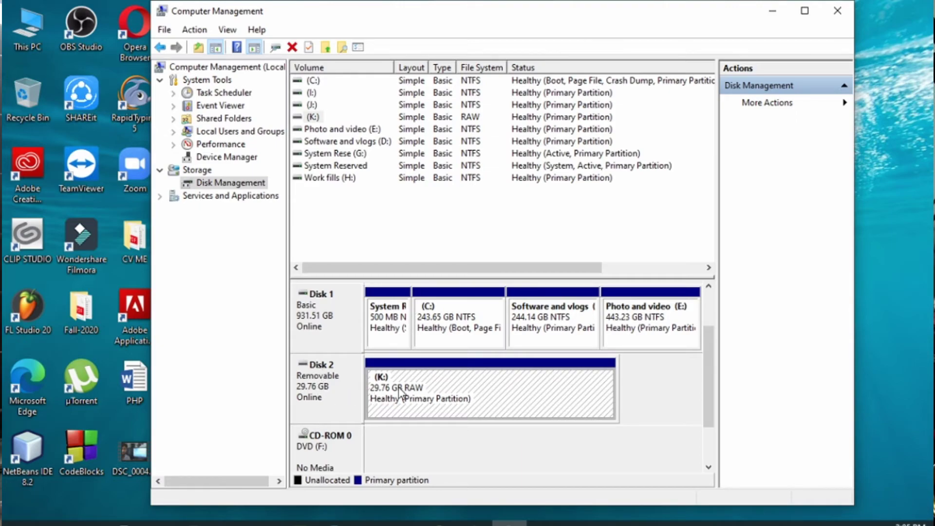
pyautogui.rightClick(433, 388)
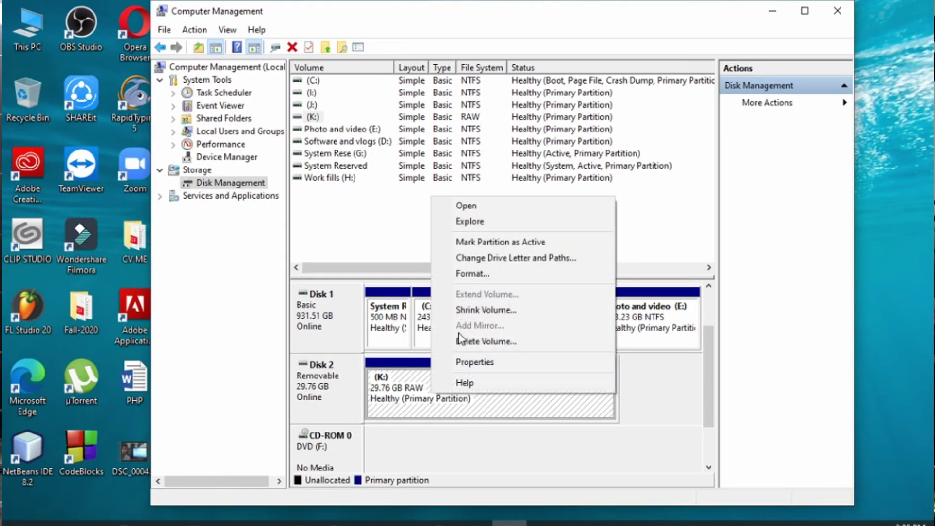
pyautogui.click(472, 274)
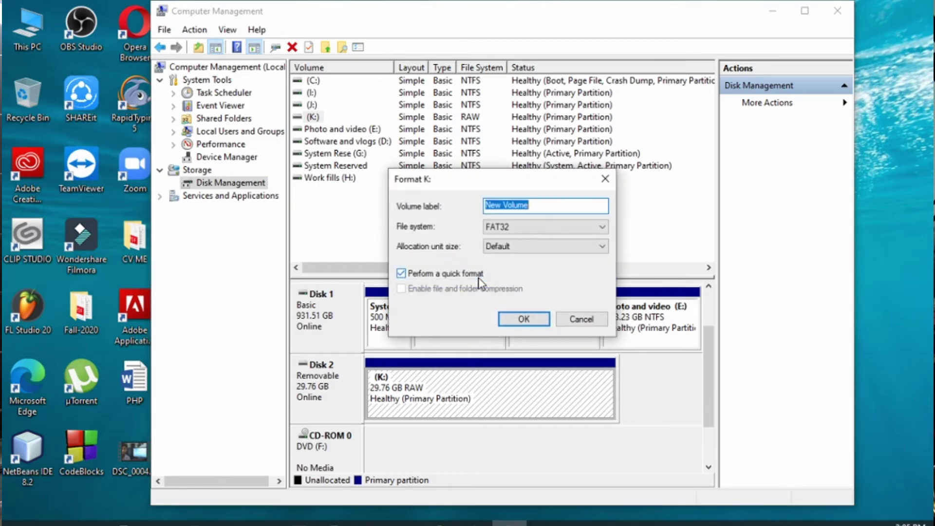
pyautogui.click(525, 319)
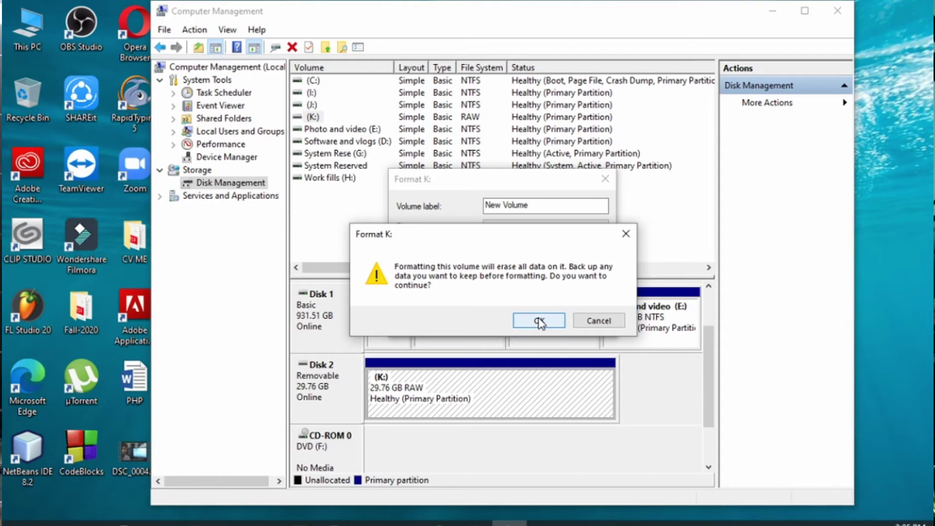
pyautogui.click(538, 320)
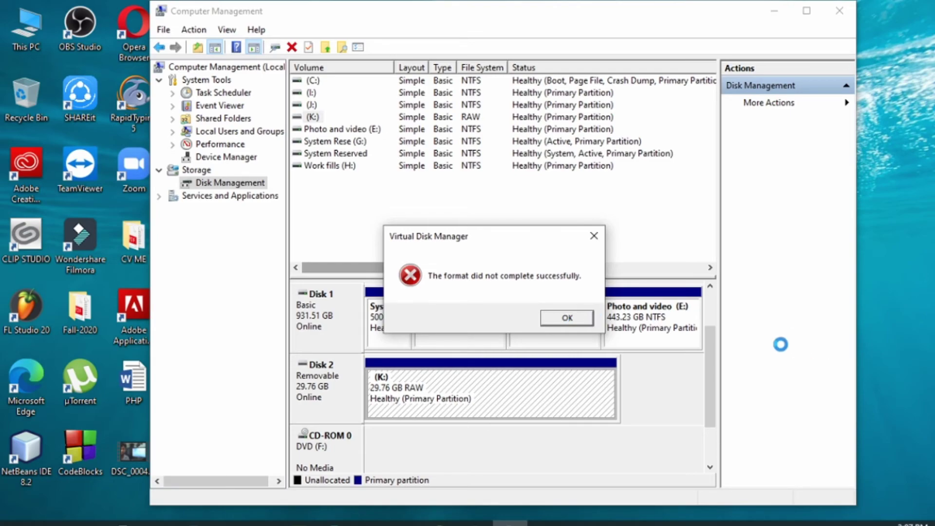
pyautogui.press('Return')
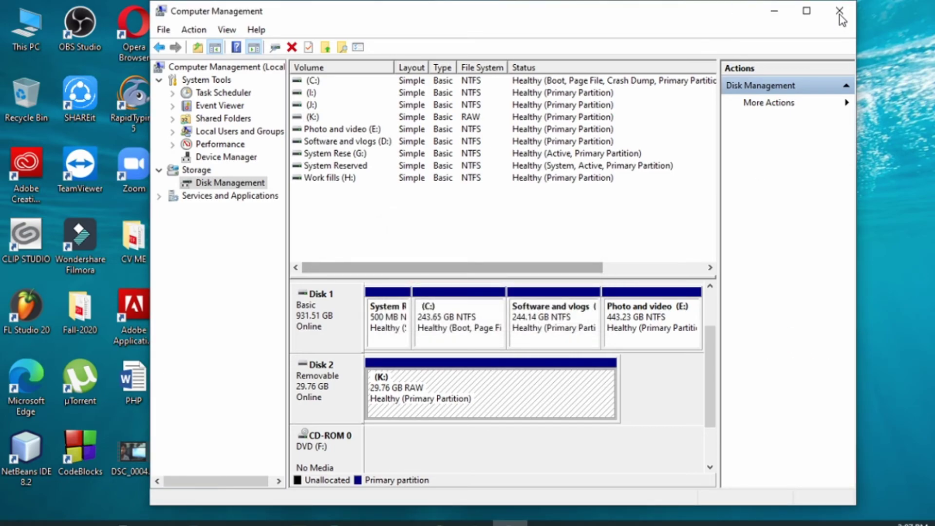